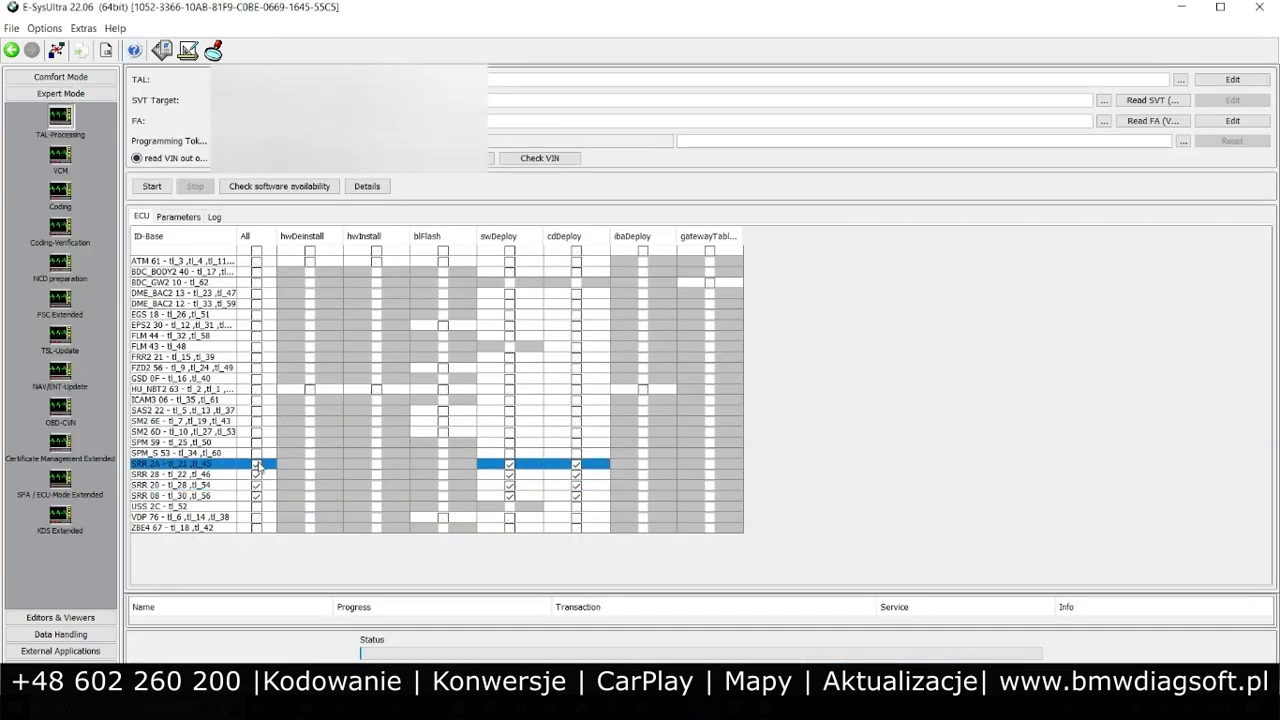
Step: Start TAL processing for the ticked SRR, USS 2C and ZBE4 67 control units and show its transaction log
left_click(151, 186)
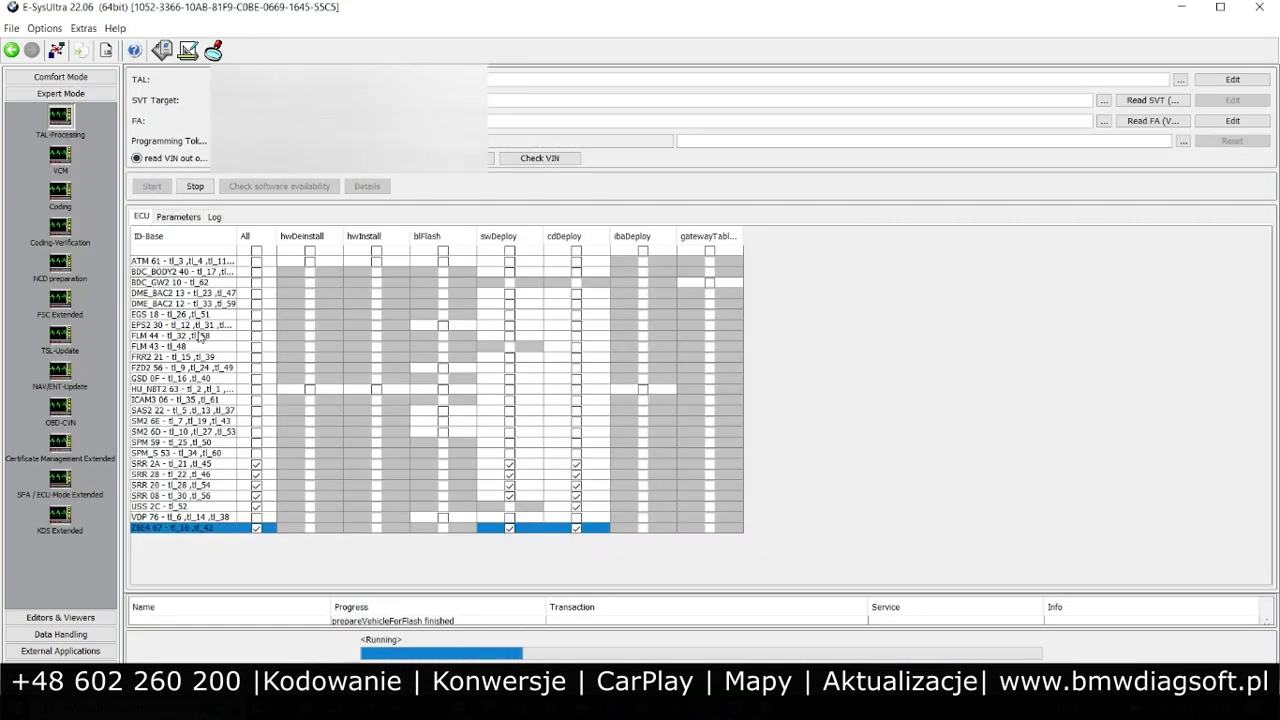
left_click(213, 217)
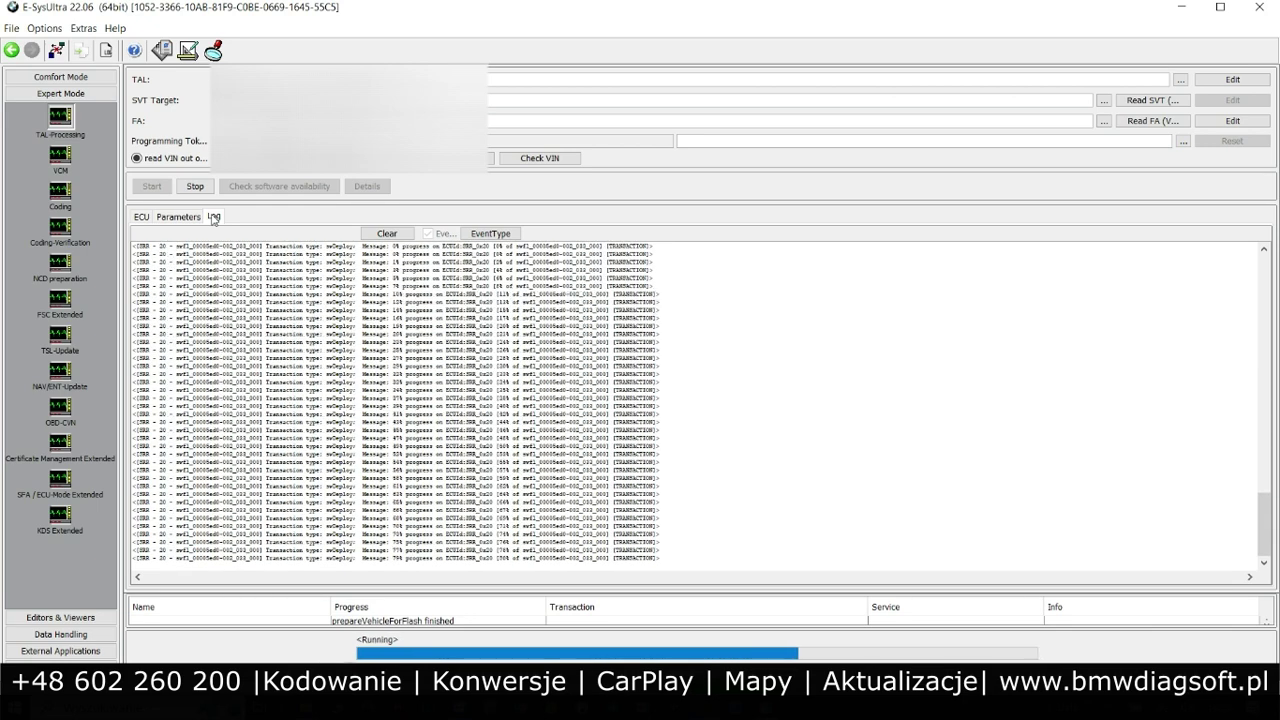
left_click(178, 217)
left_click(214, 217)
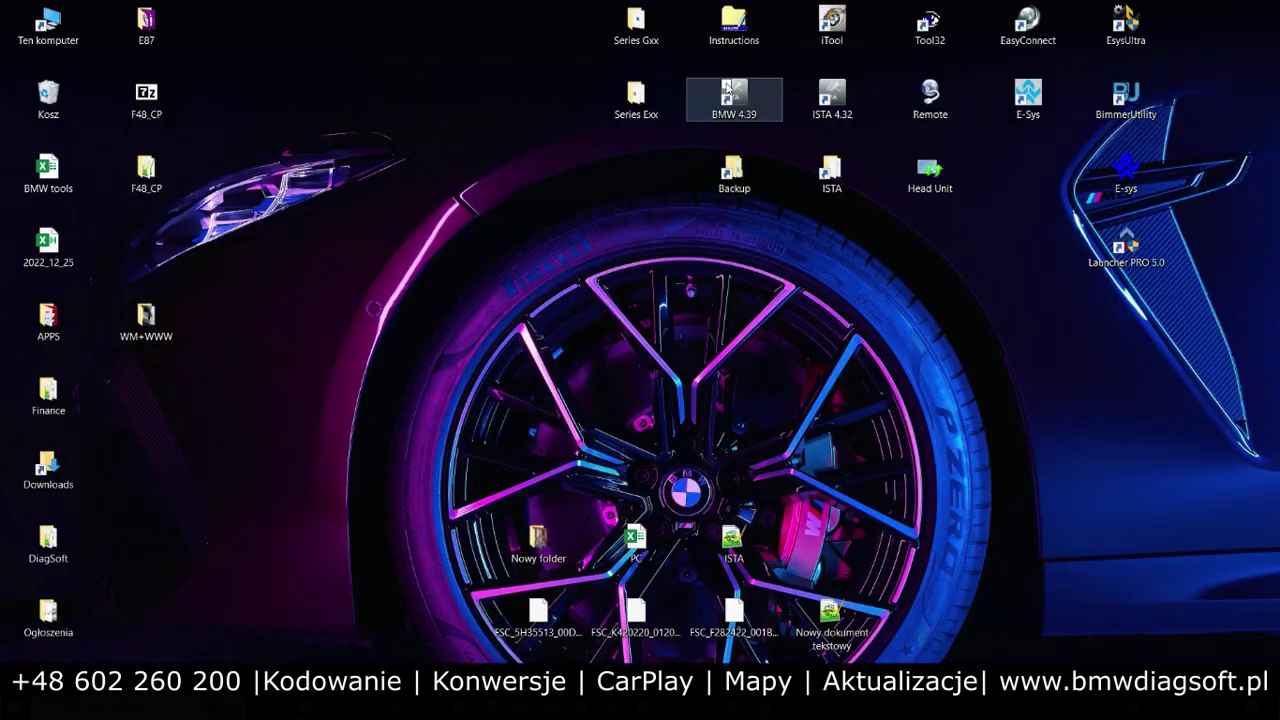
Step: Switch to BMW ISTA 4.39 and read the connected vehicle's control units
double_click(755, 95)
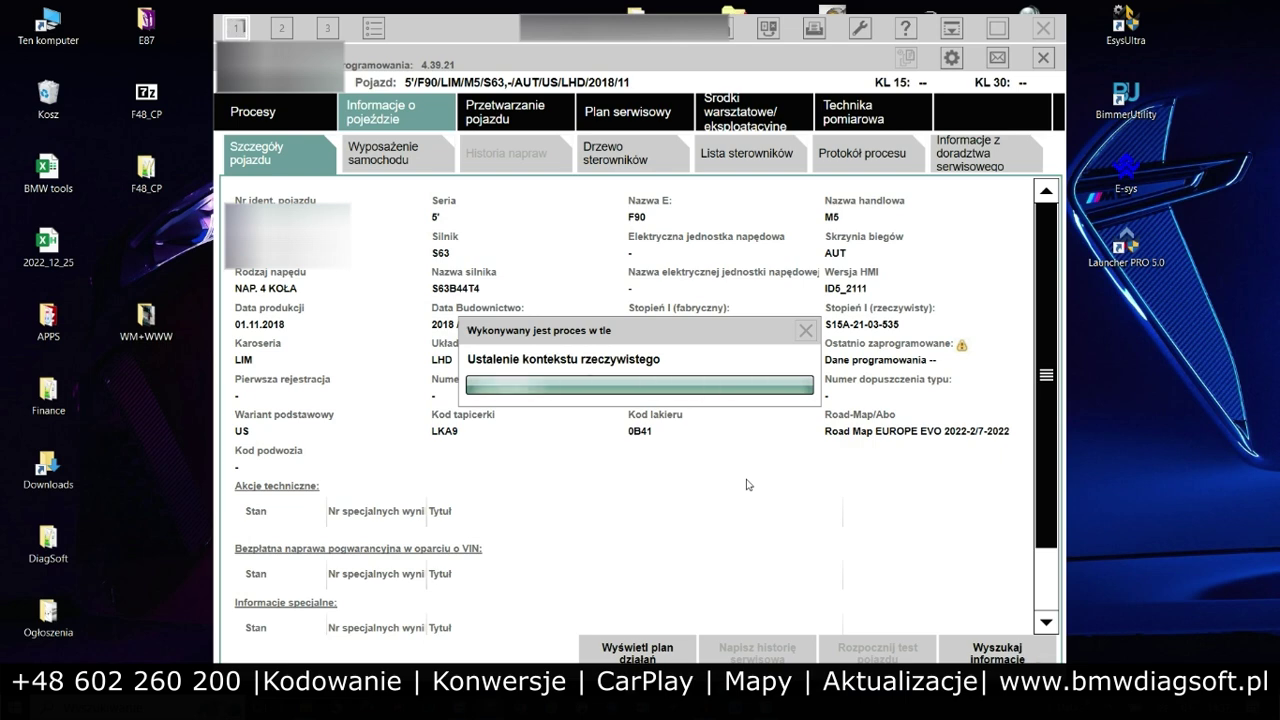
left_click(971, 655)
left_click(745, 490)
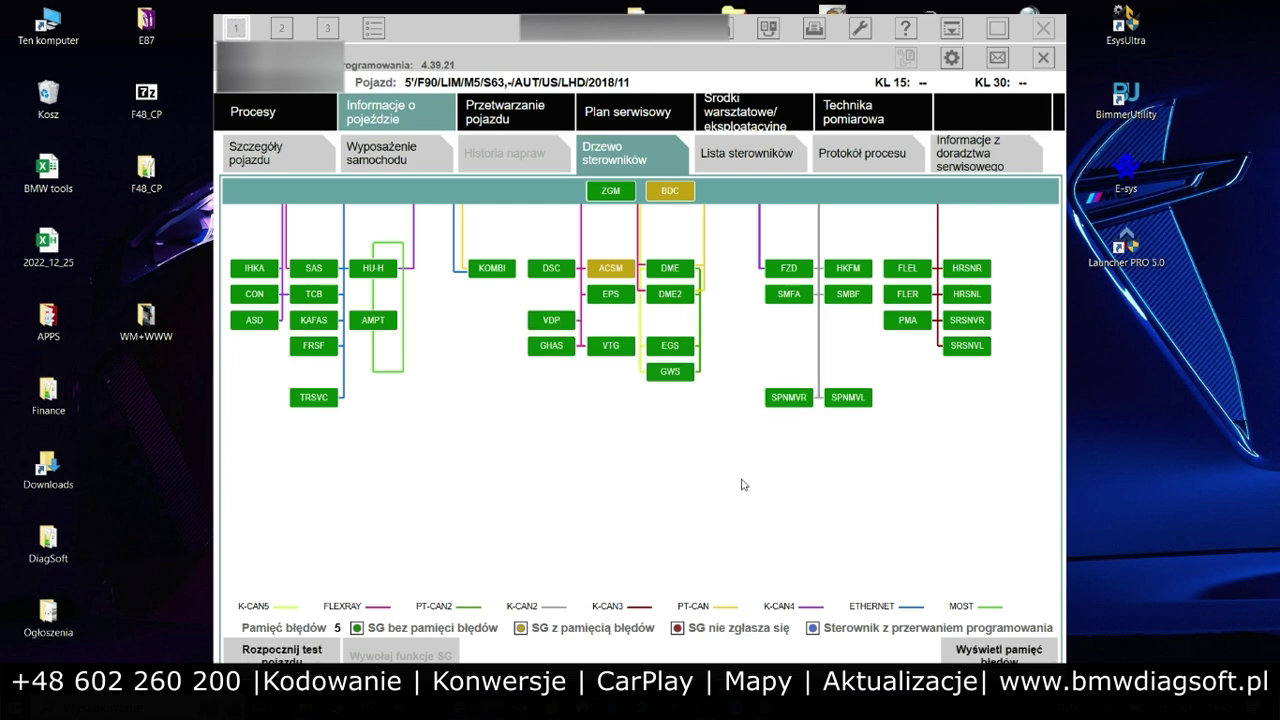
Step: Review the vehicle's equipment, control unit tree and fault memory, returning to the control unit tree
left_click(369, 153)
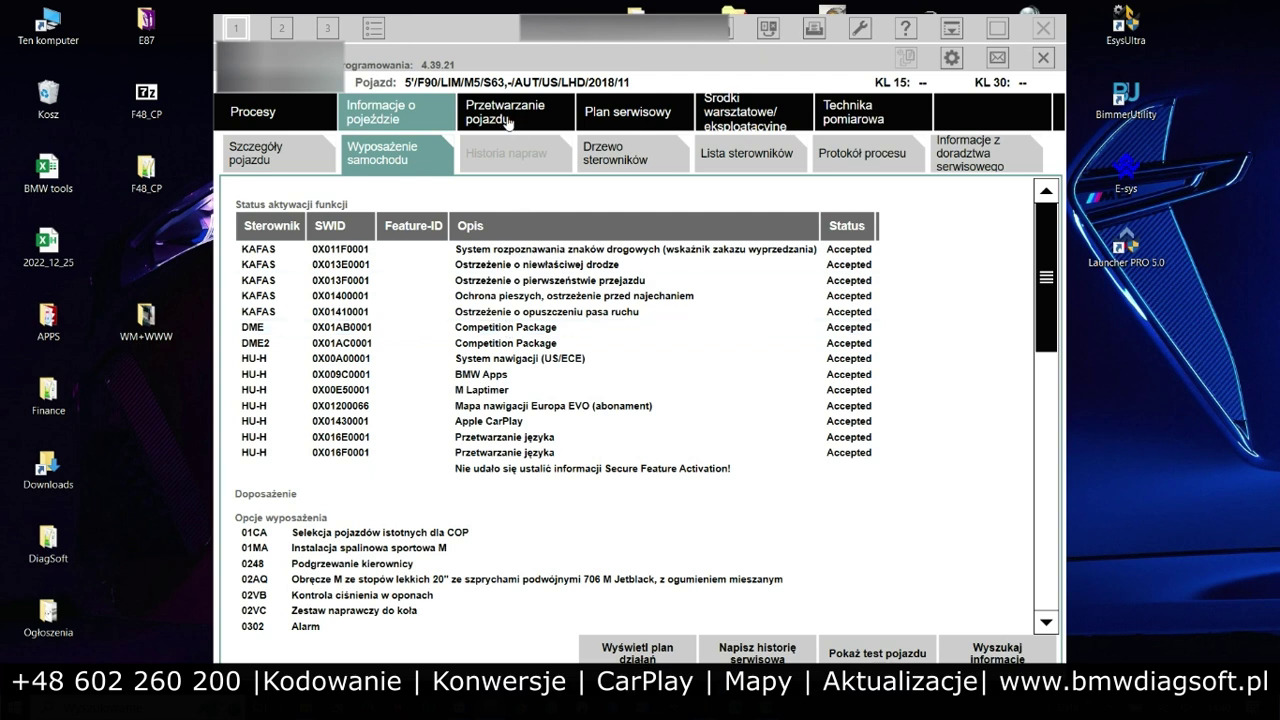
left_click(618, 160)
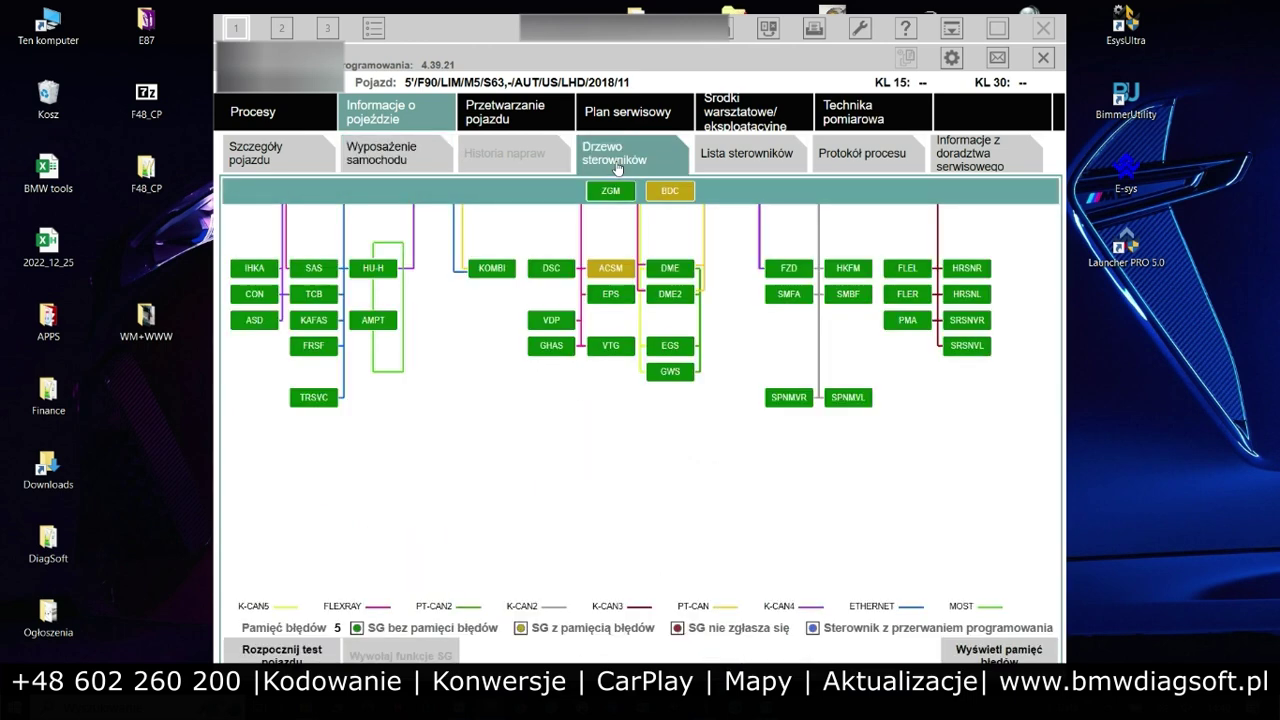
left_click(986, 658)
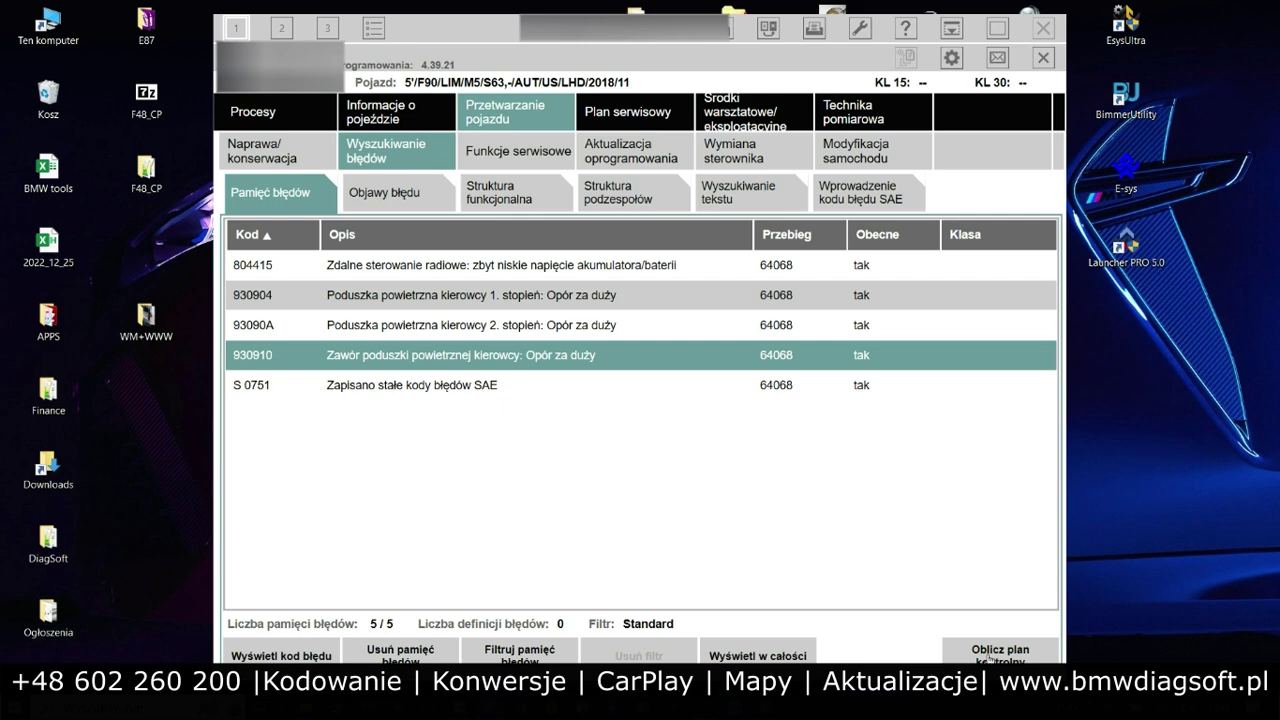
left_click(416, 117)
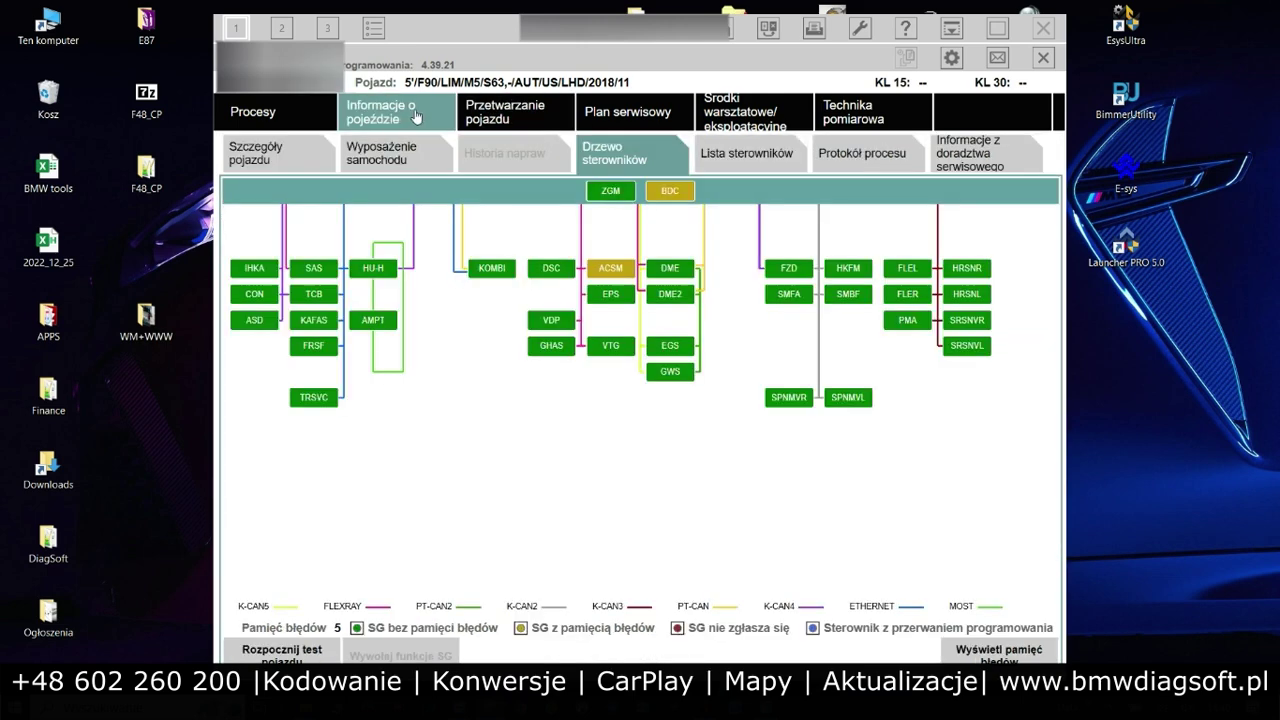
Step: Query the headlight range control reference run (Przebieg referencyjny regulacji zasięgu świateł) of the FLEL control unit
double_click(907, 269)
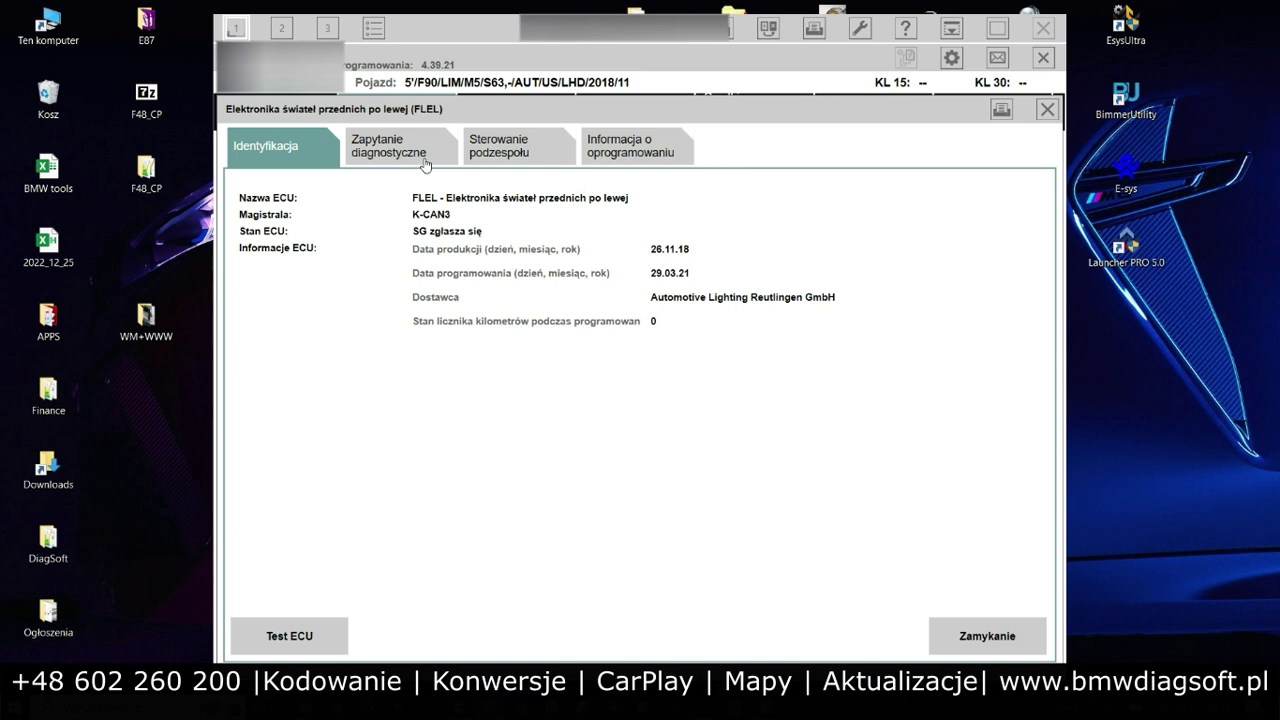
left_click(486, 160)
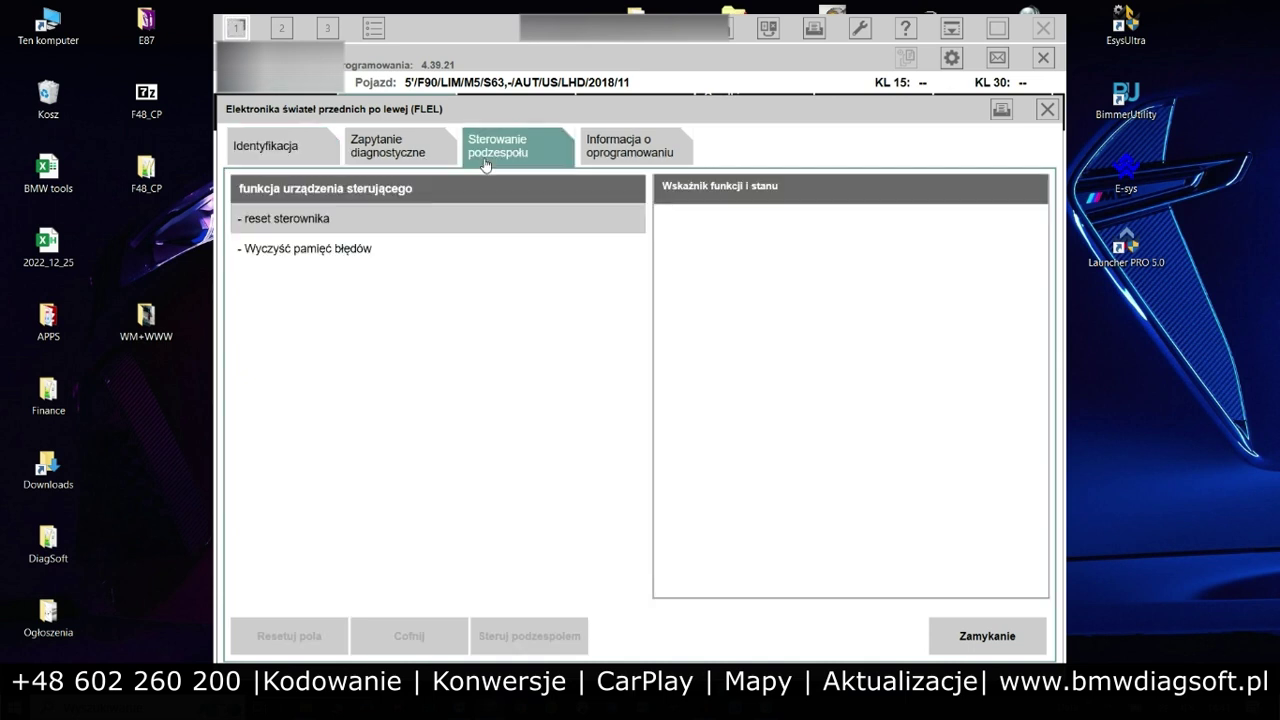
left_click(400, 159)
left_click(390, 220)
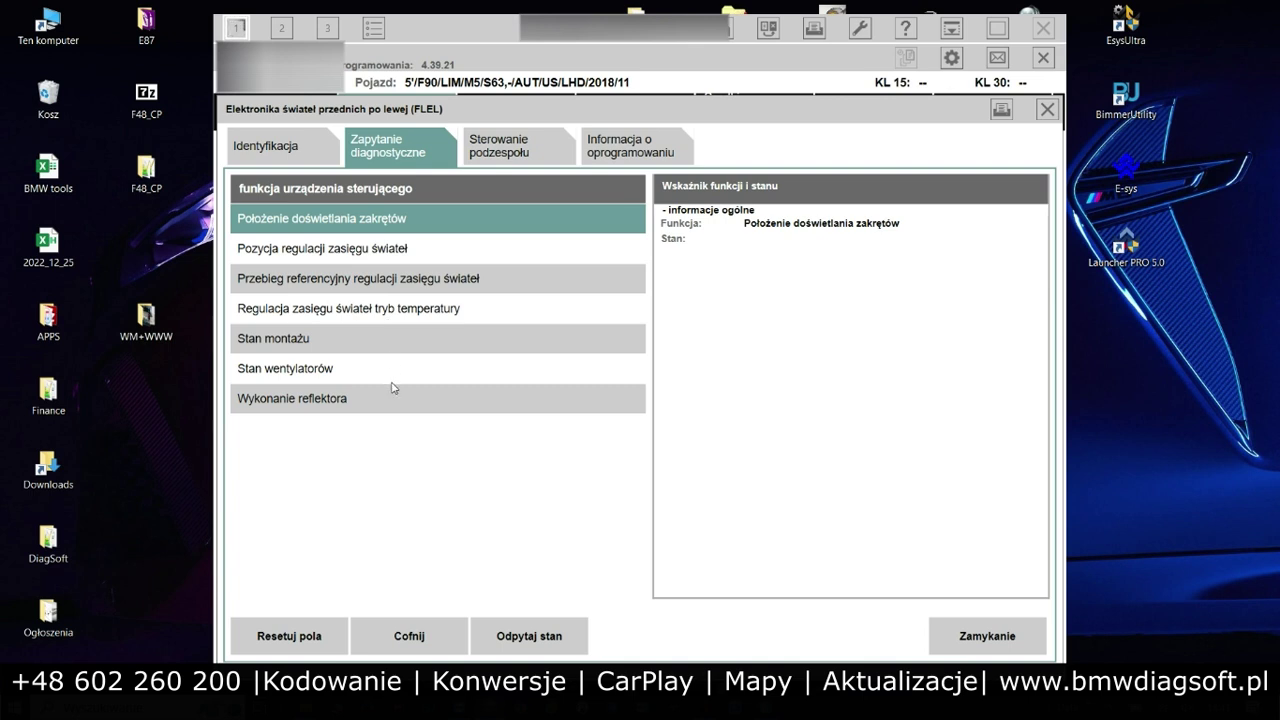
left_click(354, 284)
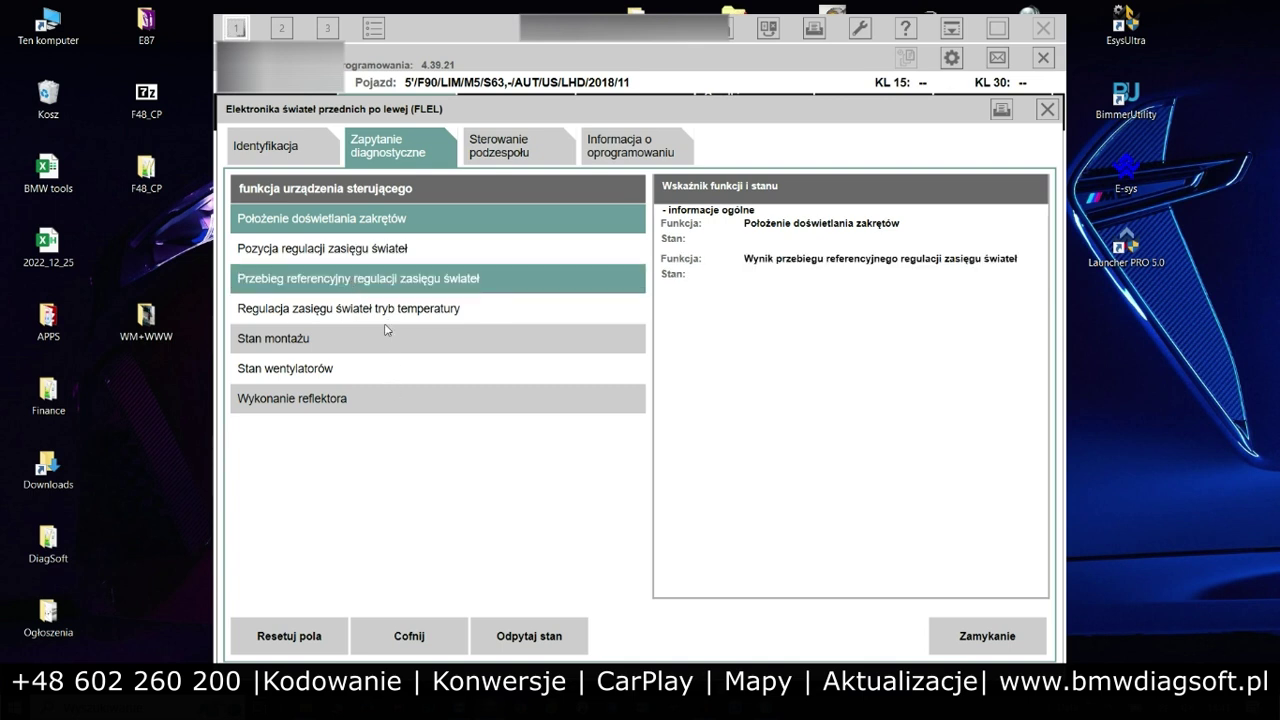
left_click(377, 228)
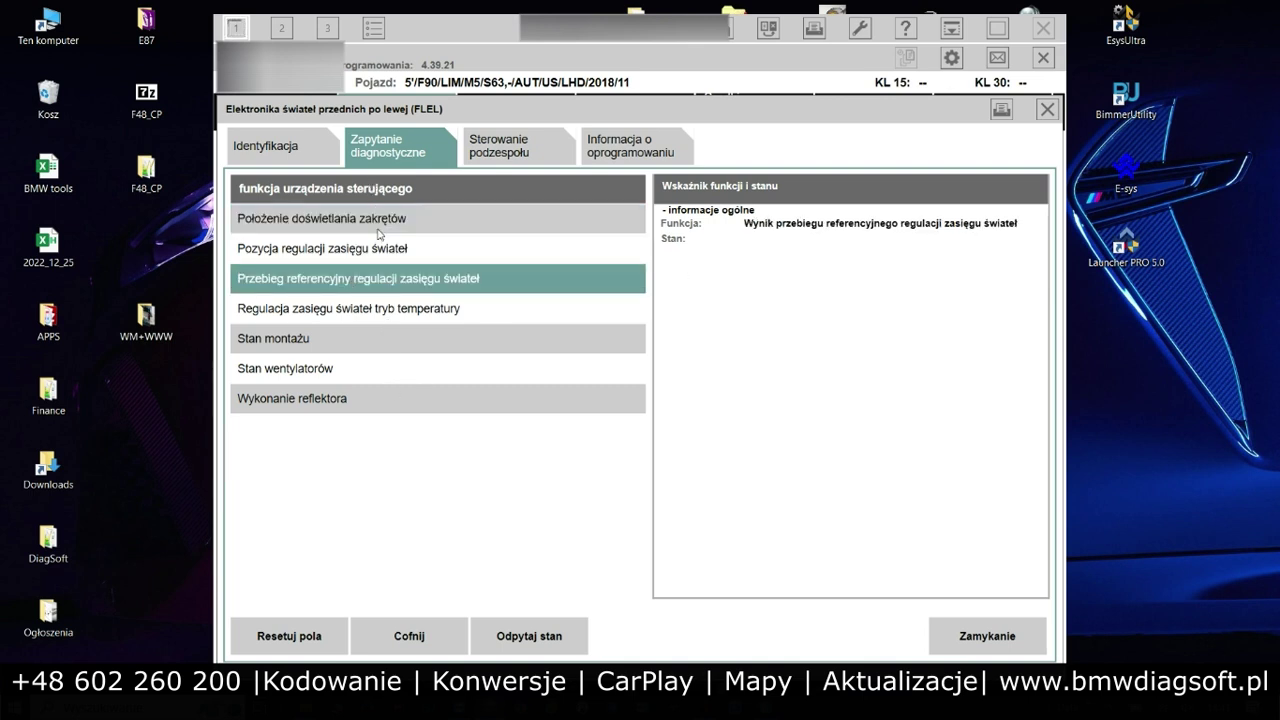
left_click(545, 628)
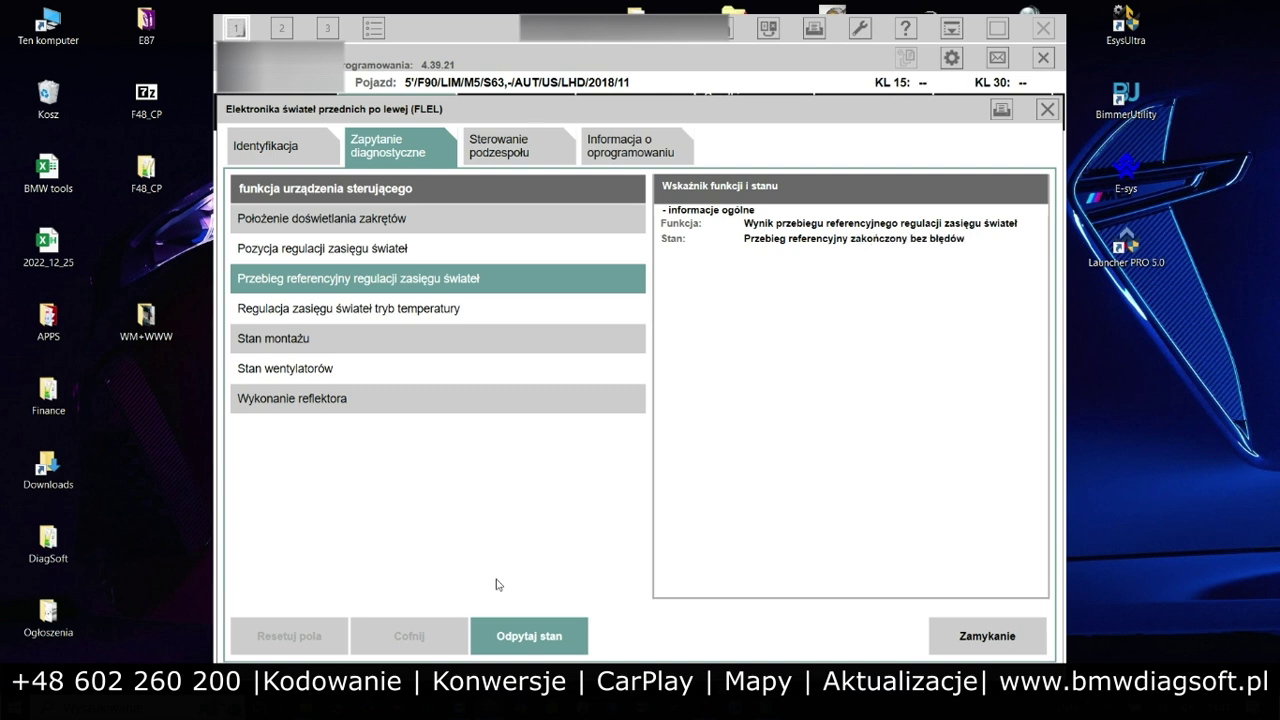
left_click(528, 640)
Step: Query the FLEL temperature mode, mounting status, fan status and headlight version, examine the results and close the control unit functions
left_click(375, 311)
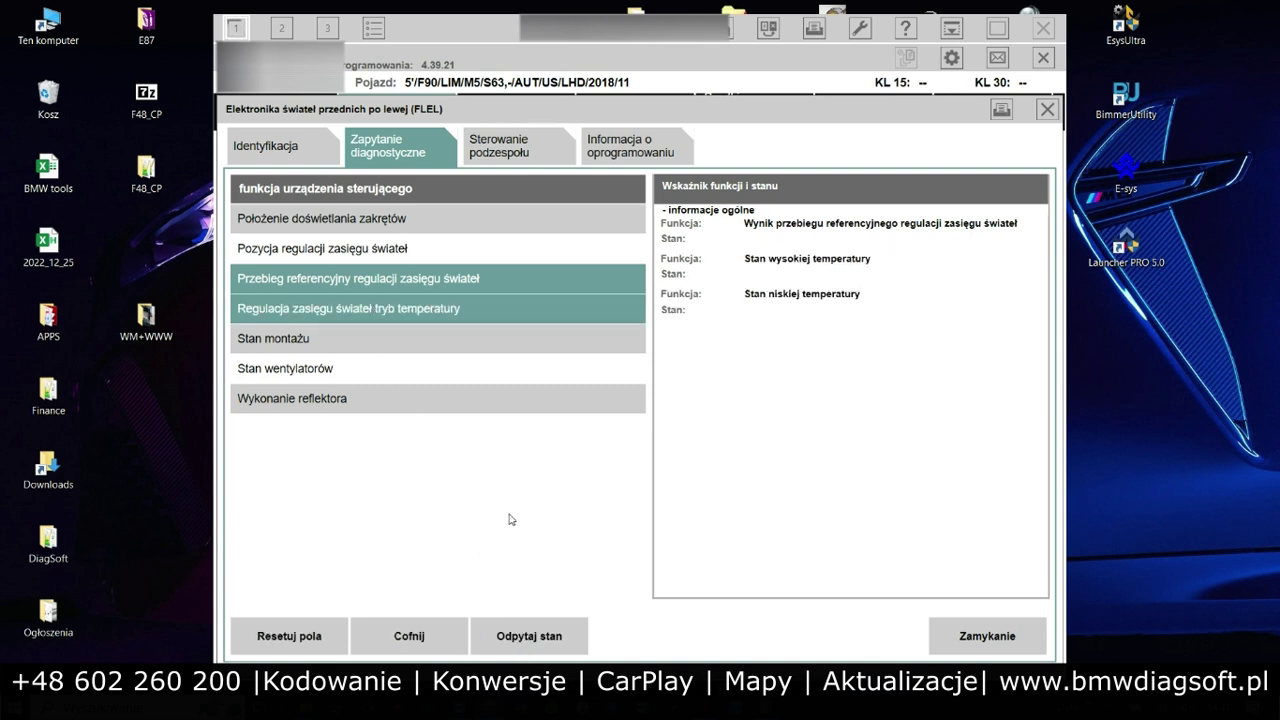
left_click(400, 287)
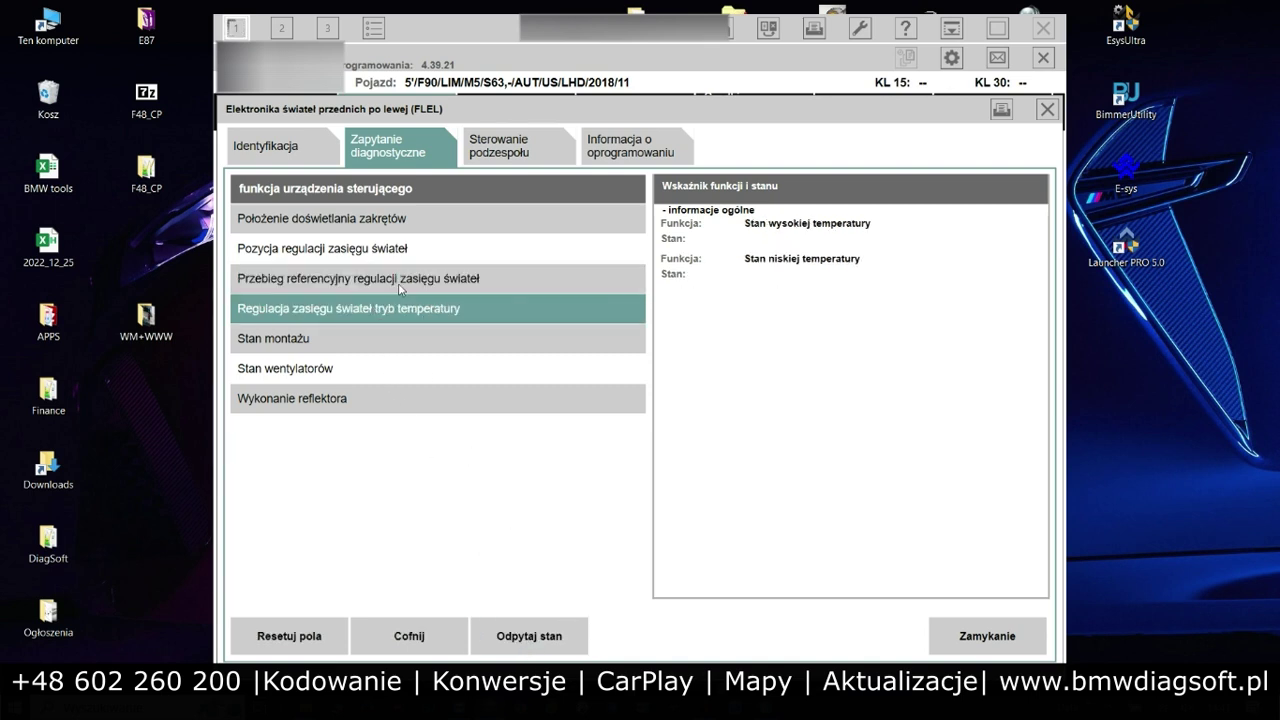
left_click(403, 346)
left_click(404, 372)
left_click(408, 400)
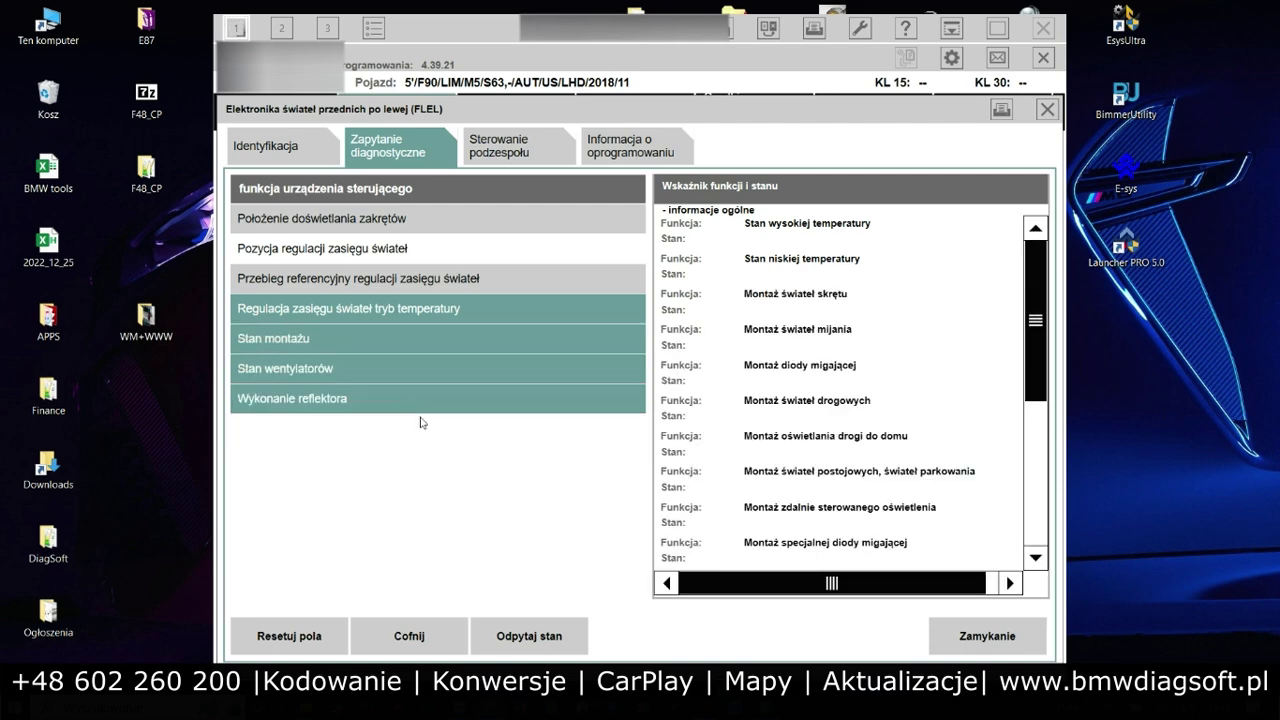
left_click(529, 637)
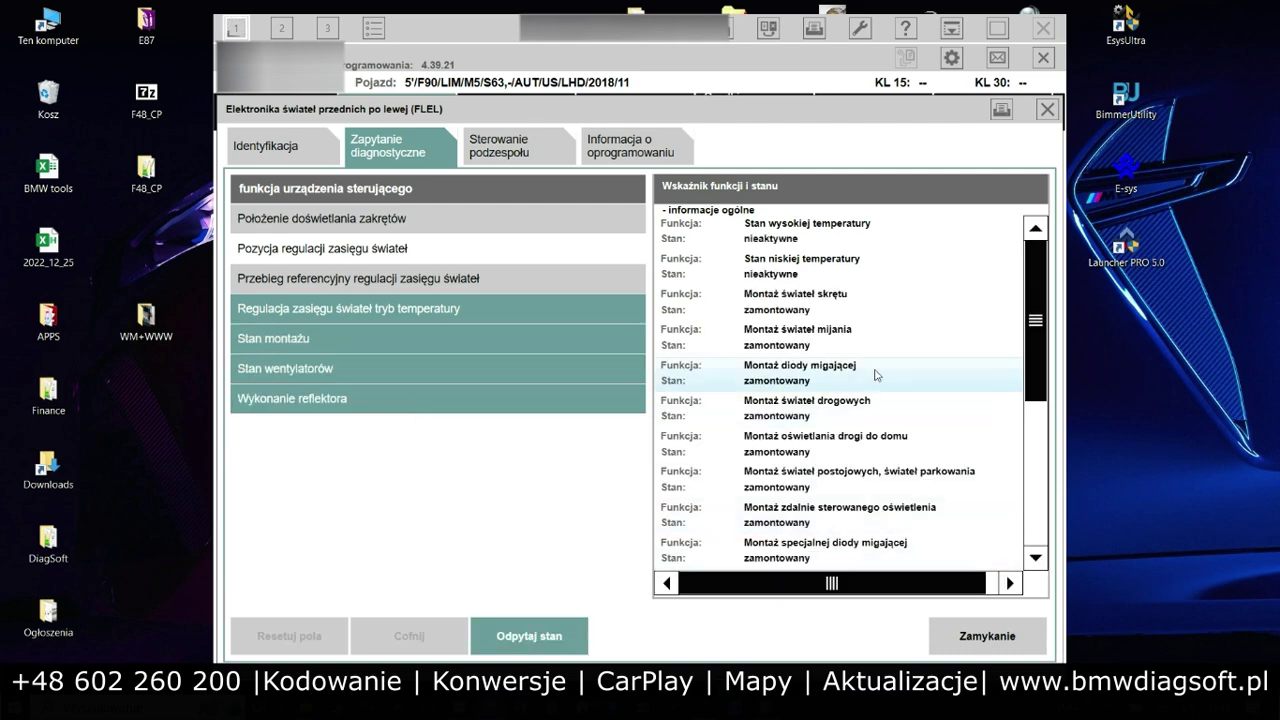
left_click_drag(1035, 288, 1025, 440)
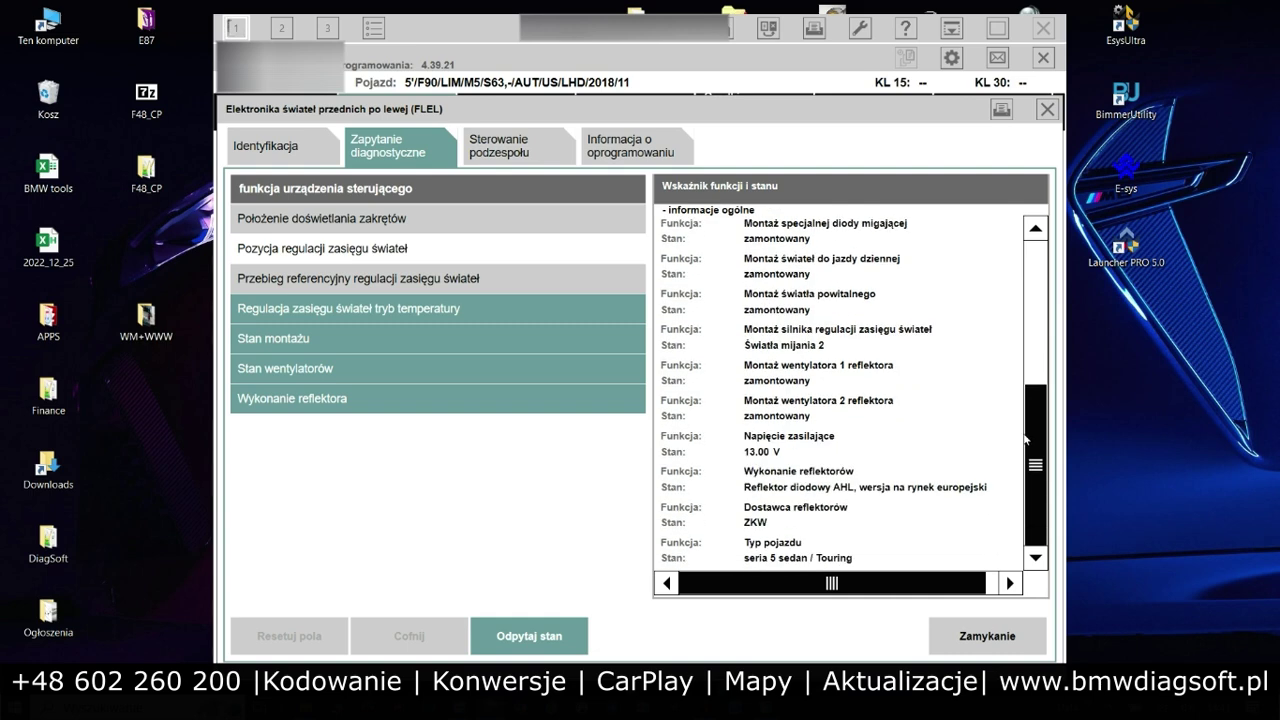
left_click(965, 635)
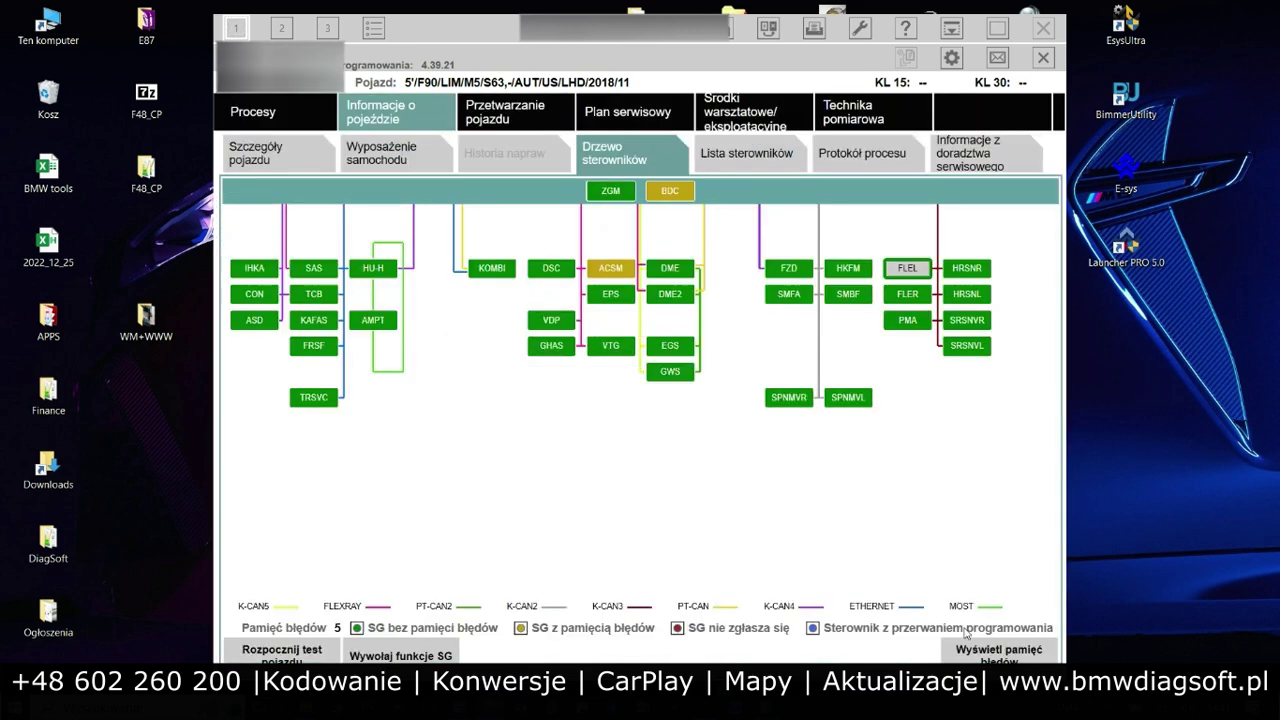
Step: Query the headlight range control reference run of the FLER control unit and close its functions
left_click(907, 293)
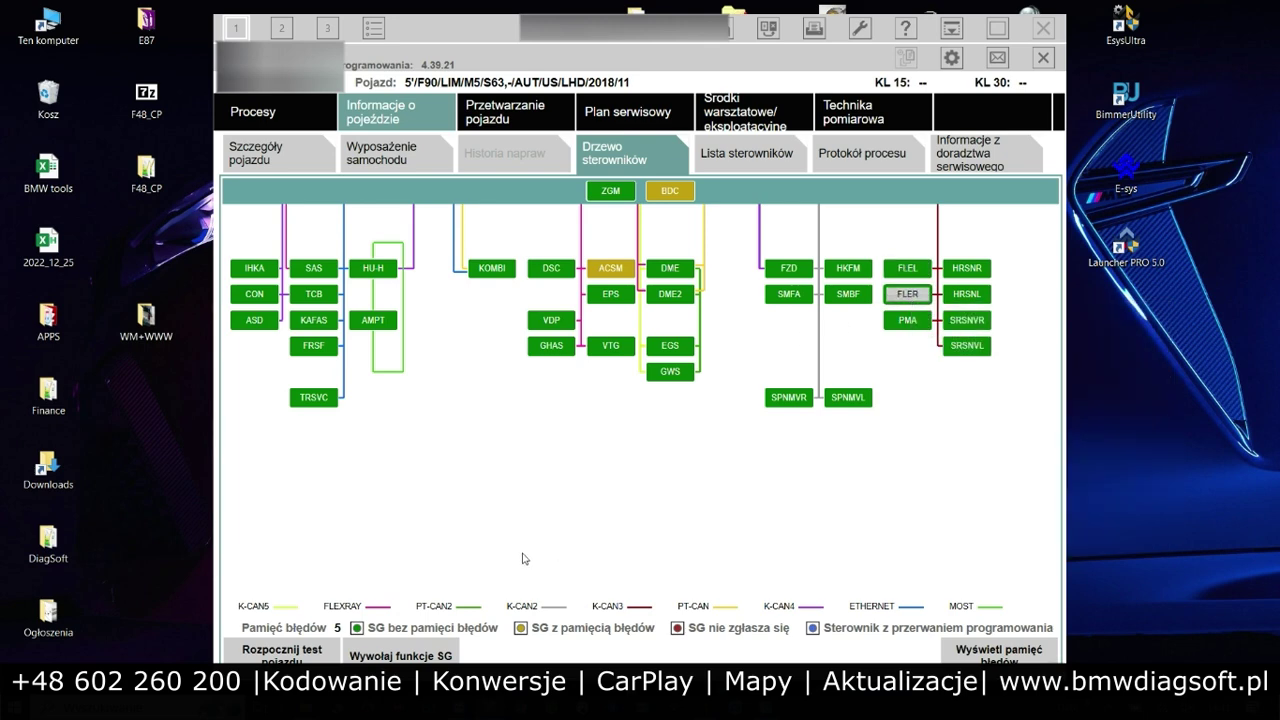
left_click(441, 654)
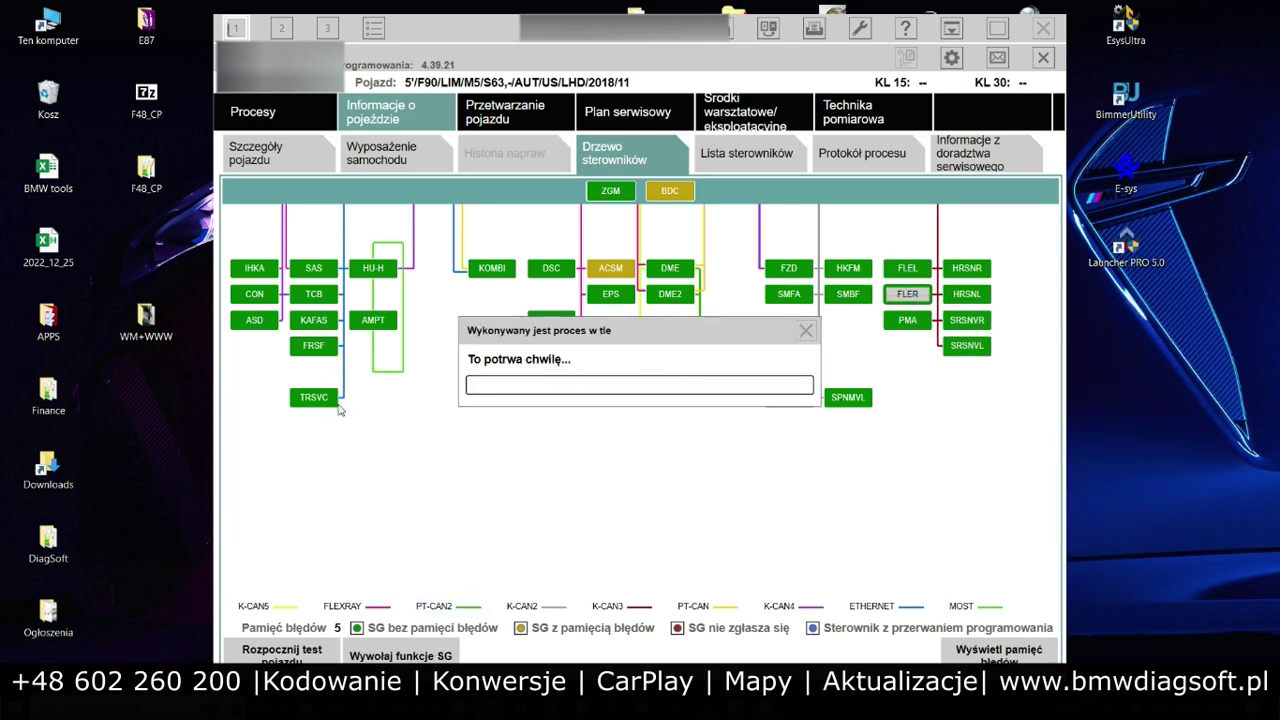
left_click(438, 158)
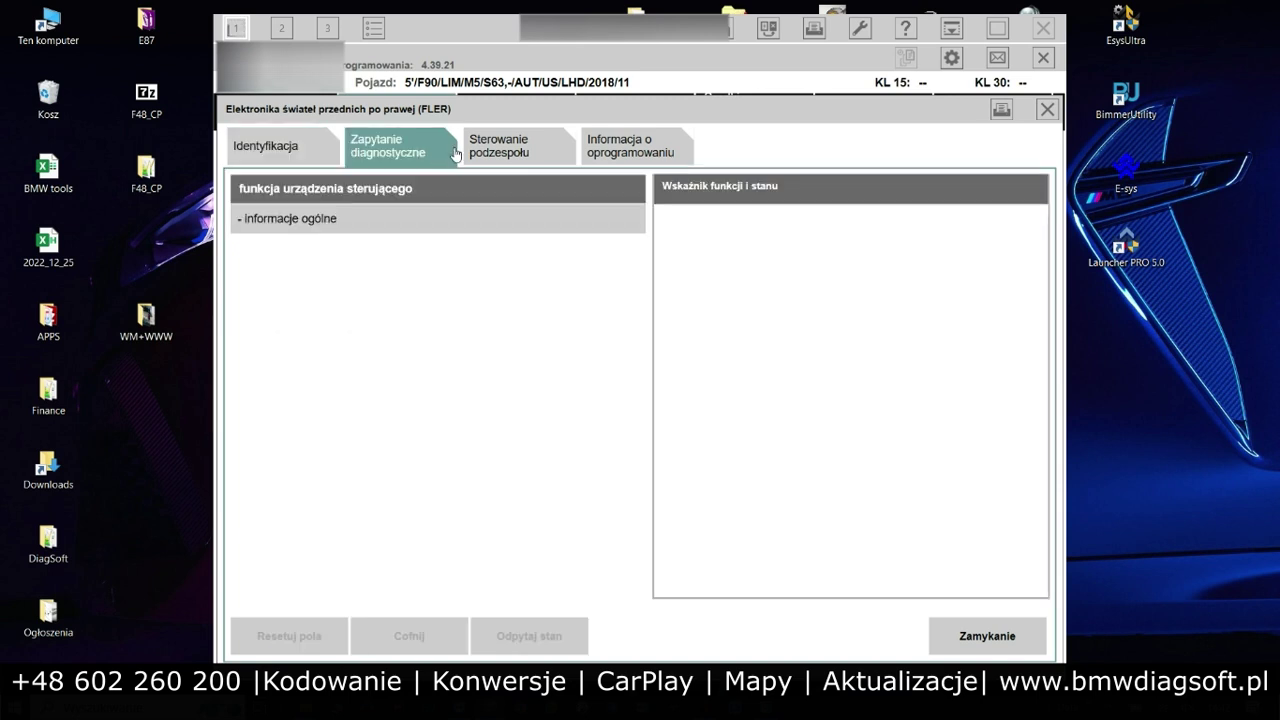
left_click(414, 218)
left_click(410, 282)
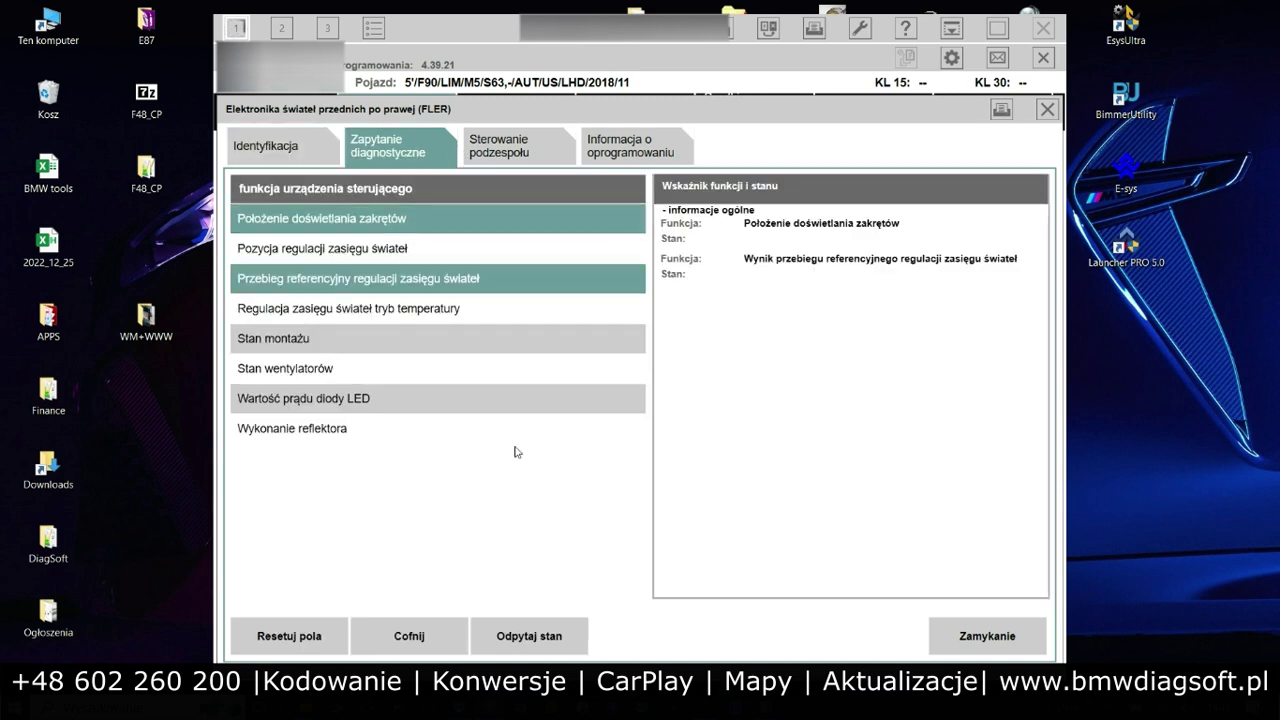
left_click(469, 220)
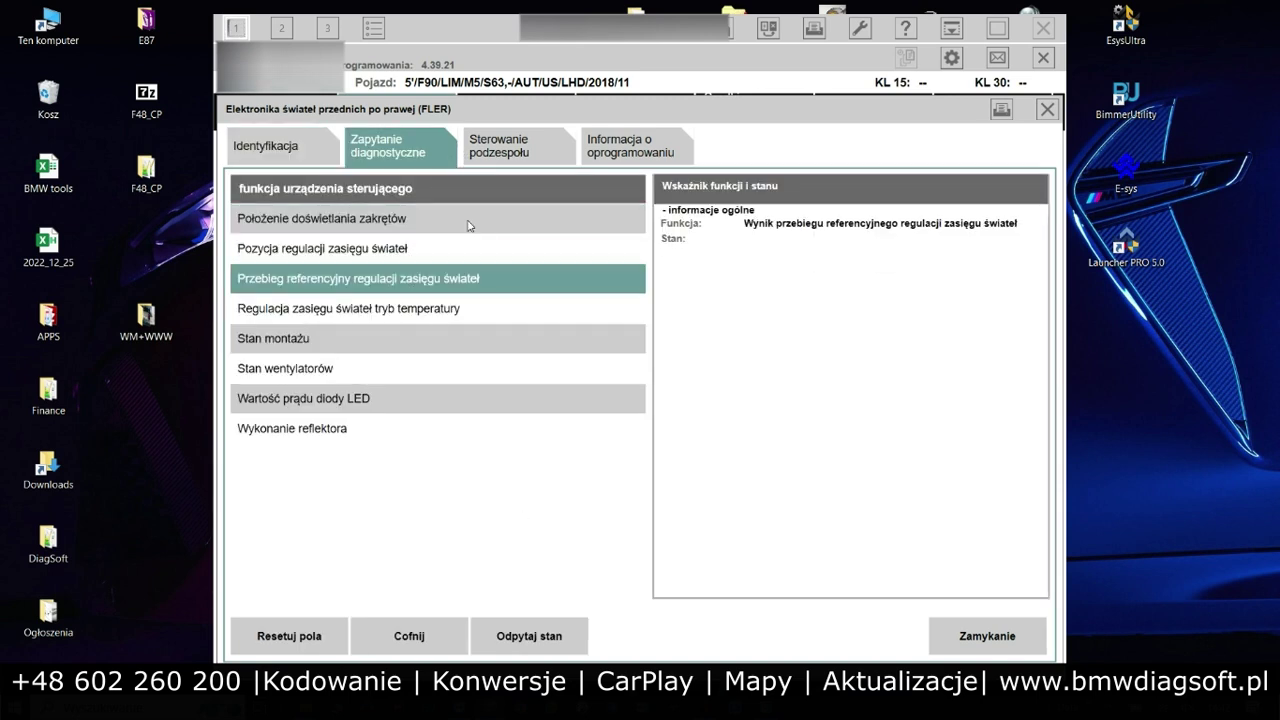
left_click(527, 640)
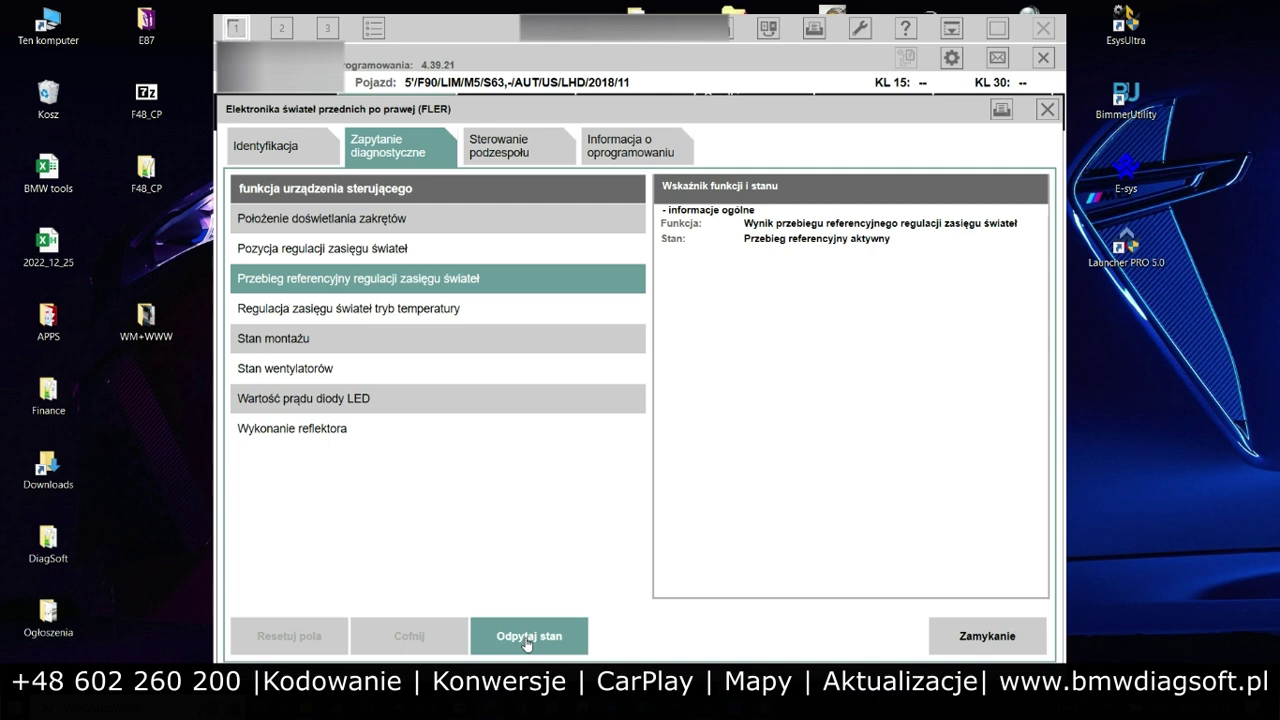
left_click(527, 641)
left_click(965, 650)
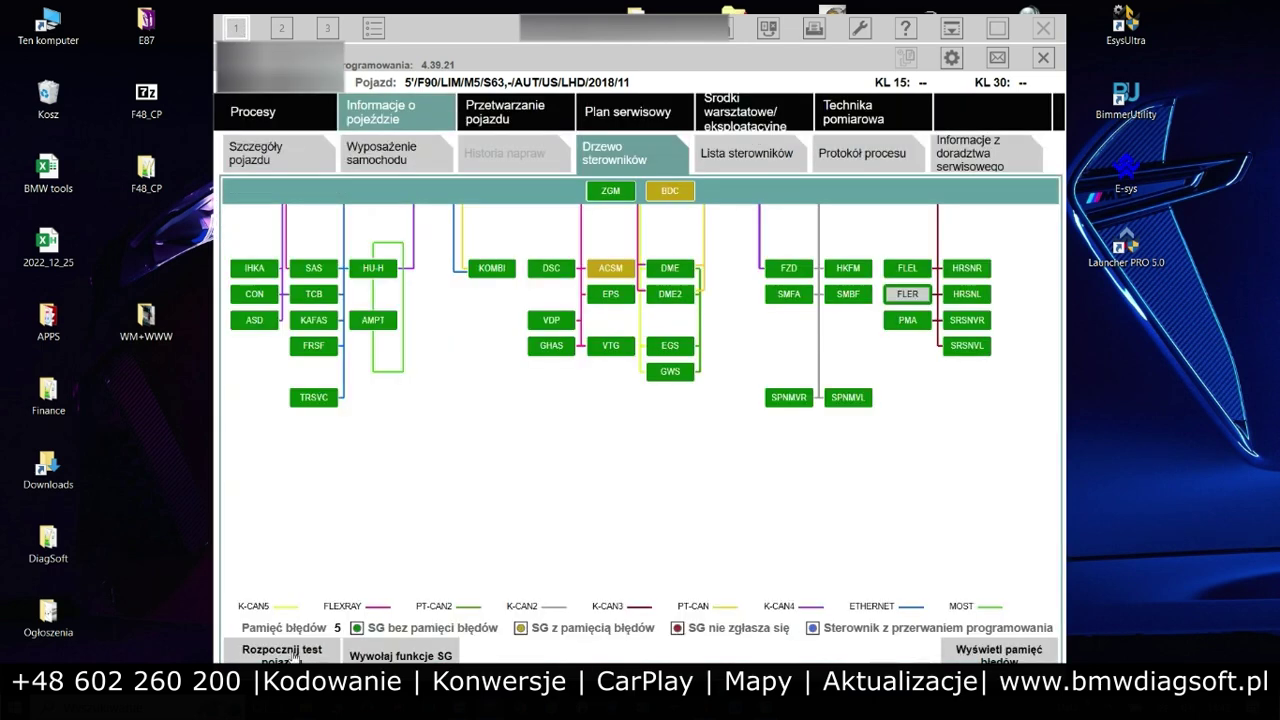
Step: Start the vehicle test and examine the list of equipment options
left_click(297, 659)
left_click(756, 495)
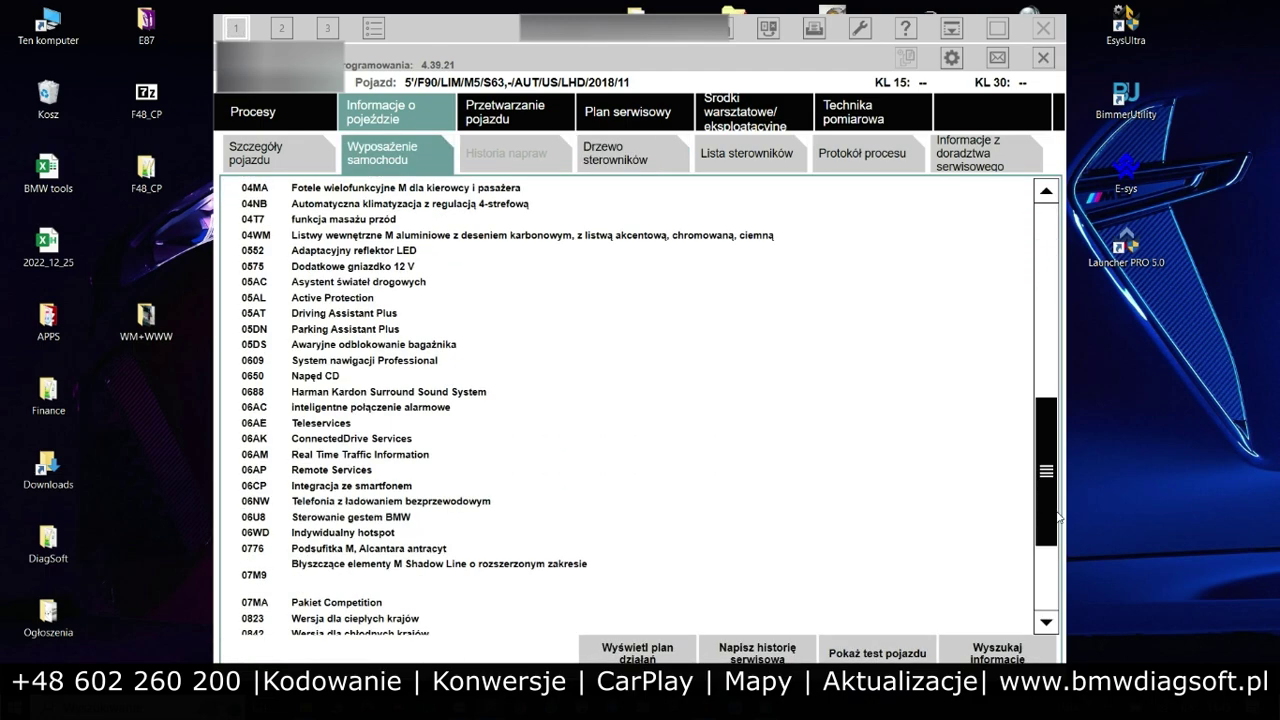
scroll(640, 400, "down", 5)
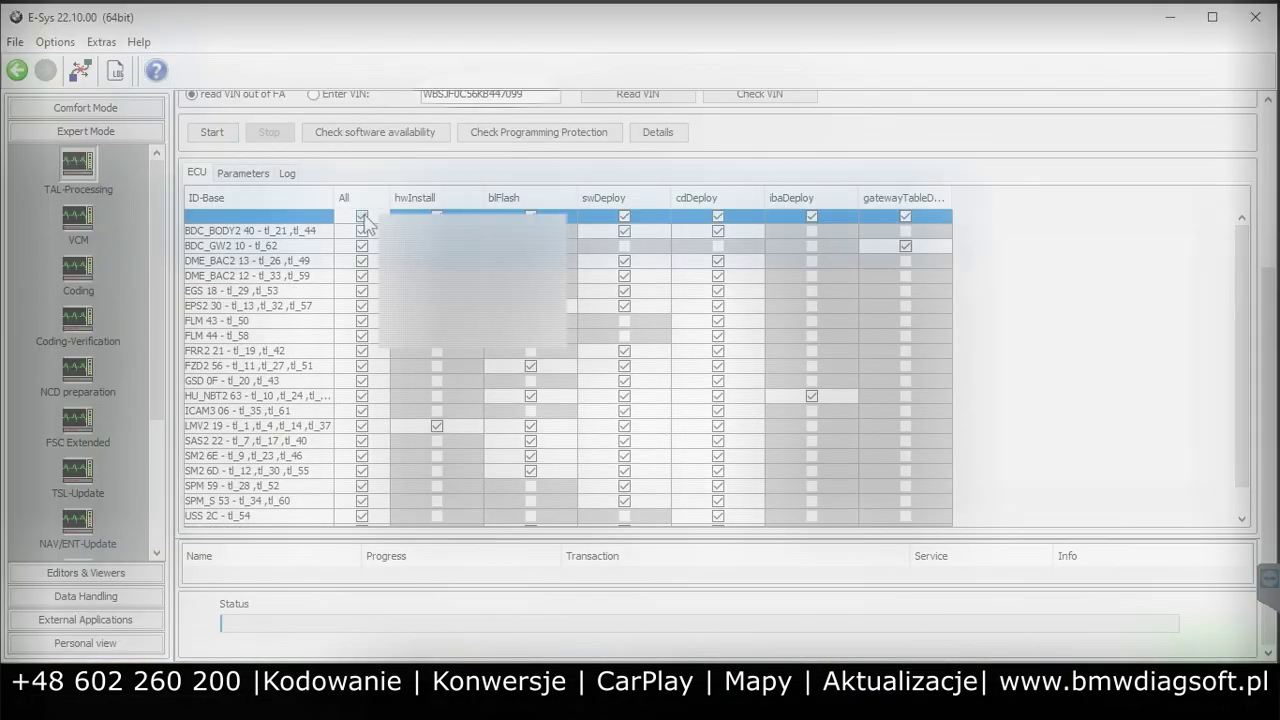
Step: In E-Sys 22.10, select only the HU_NBT2 63 control unit with all its actions and start TAL processing
left_click(362, 396)
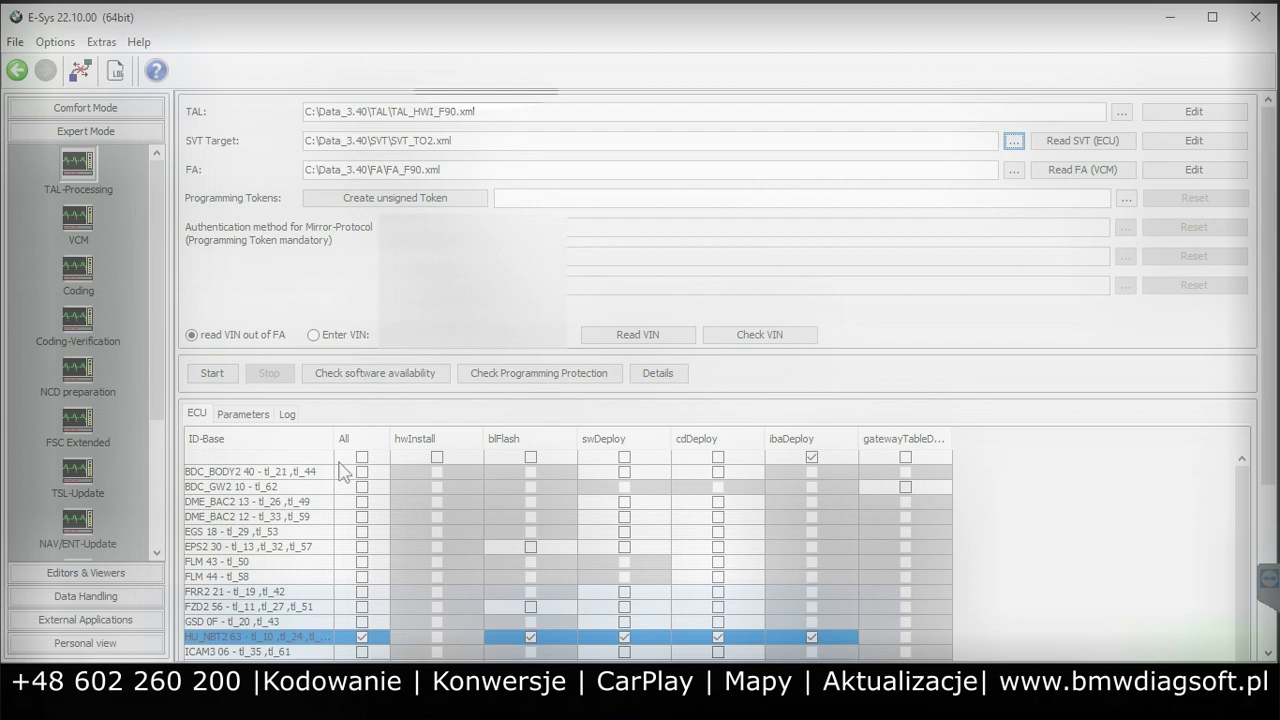
left_click(212, 373)
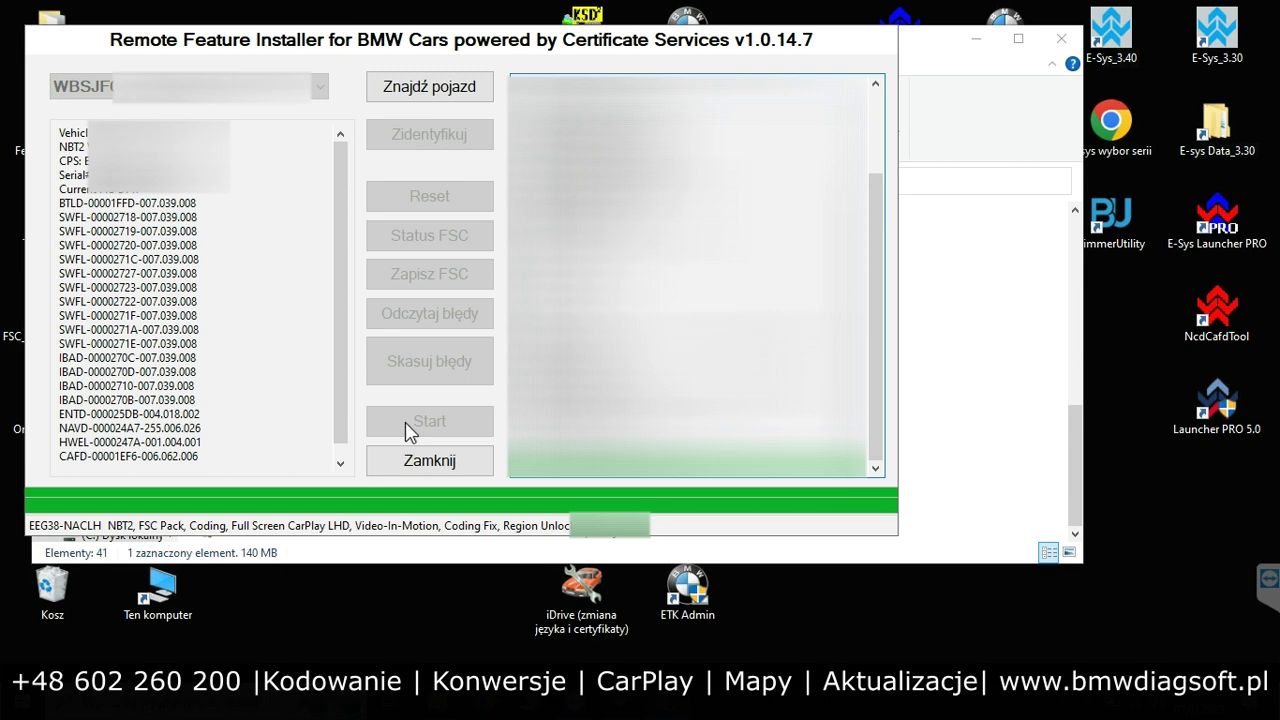
Step: Close Remote Feature Installer and inspect the NBTevo_ECE package and FSC files on the E: EVO drive
left_click(429, 461)
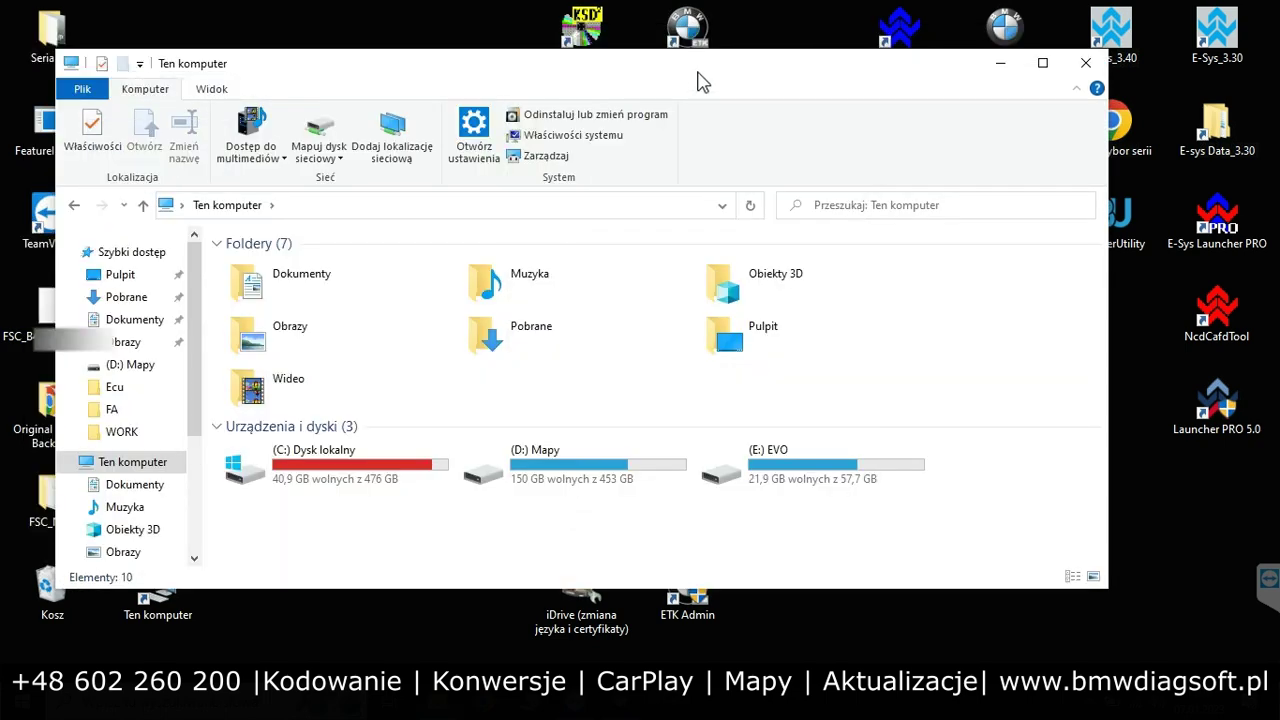
left_click_drag(868, 73, 1051, 66)
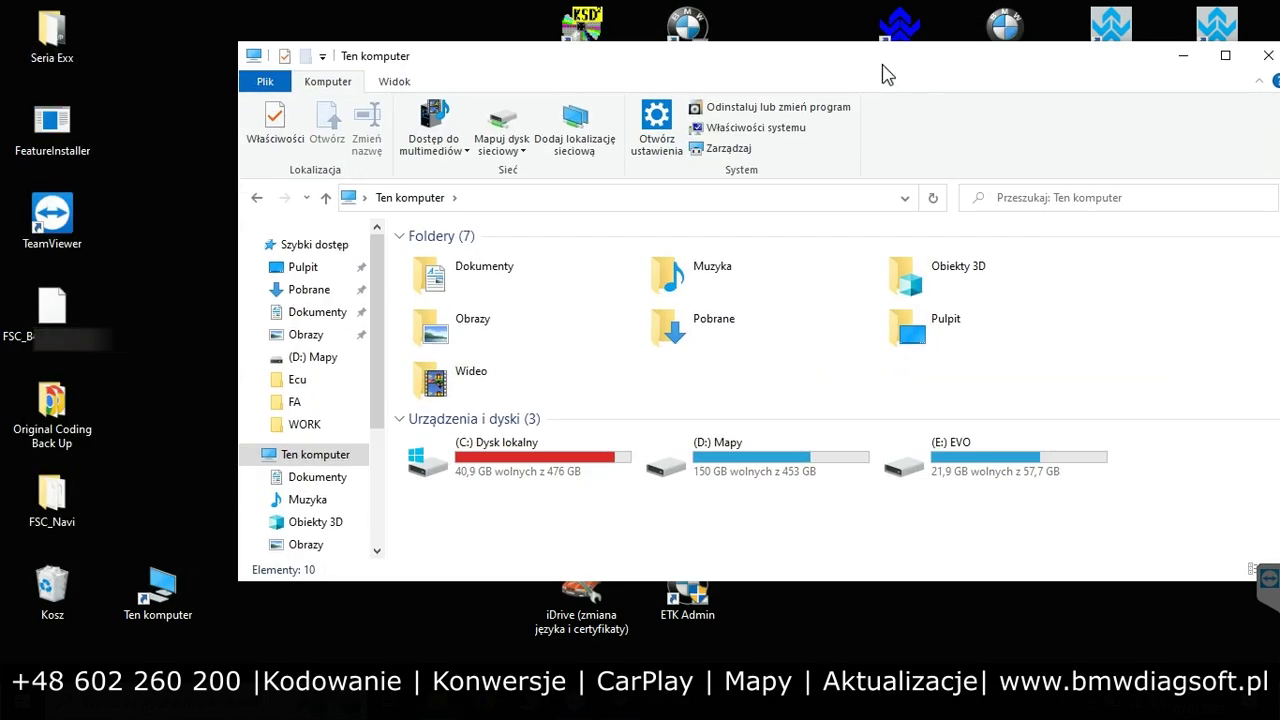
double_click(1011, 471)
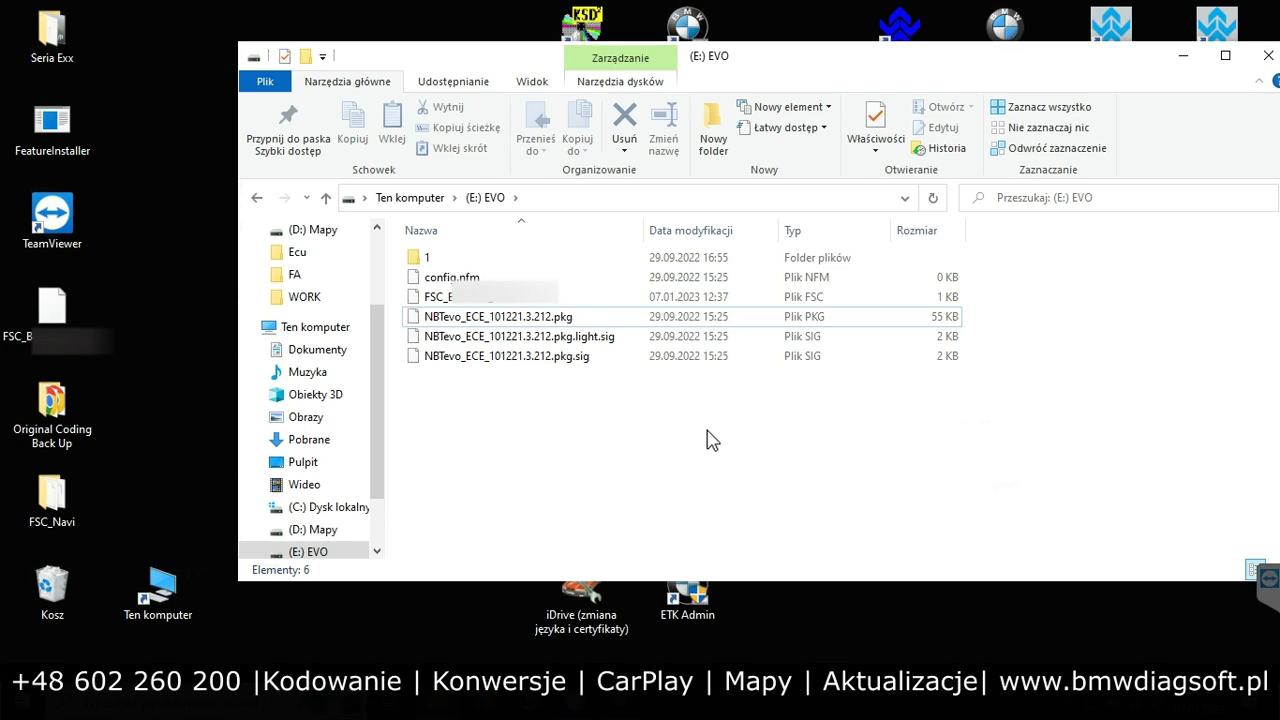
key("alt+F4")
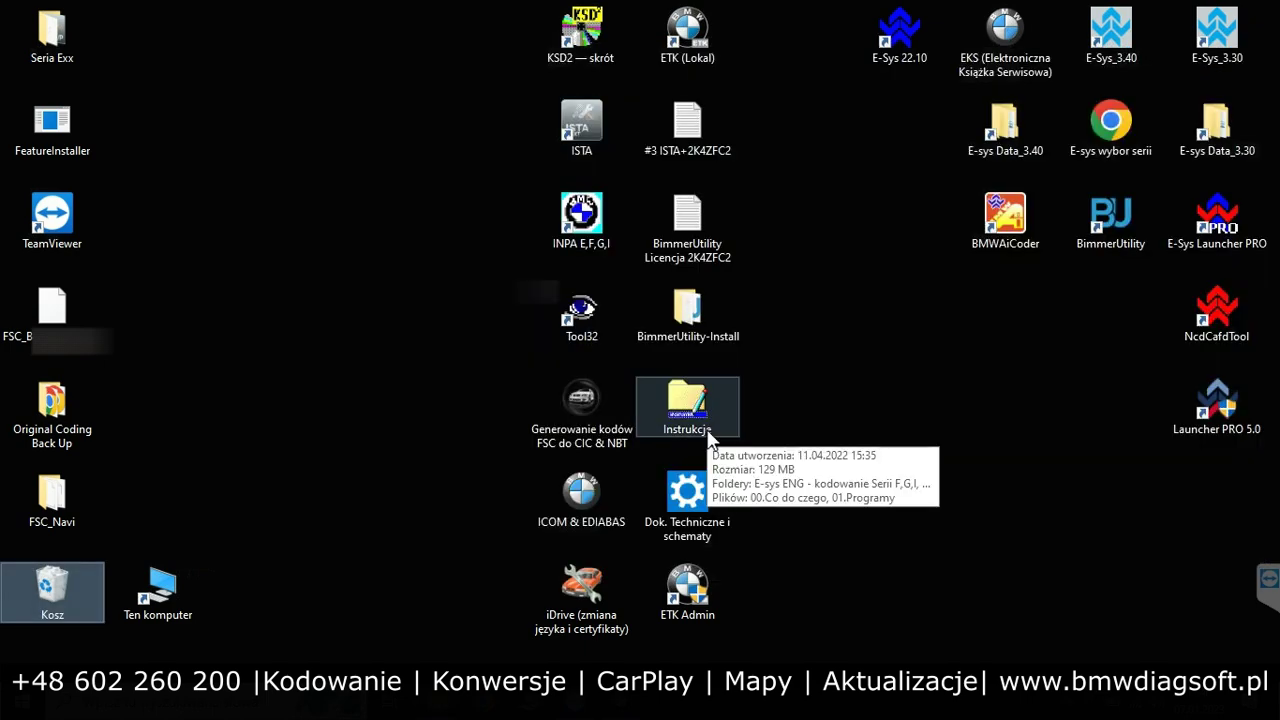